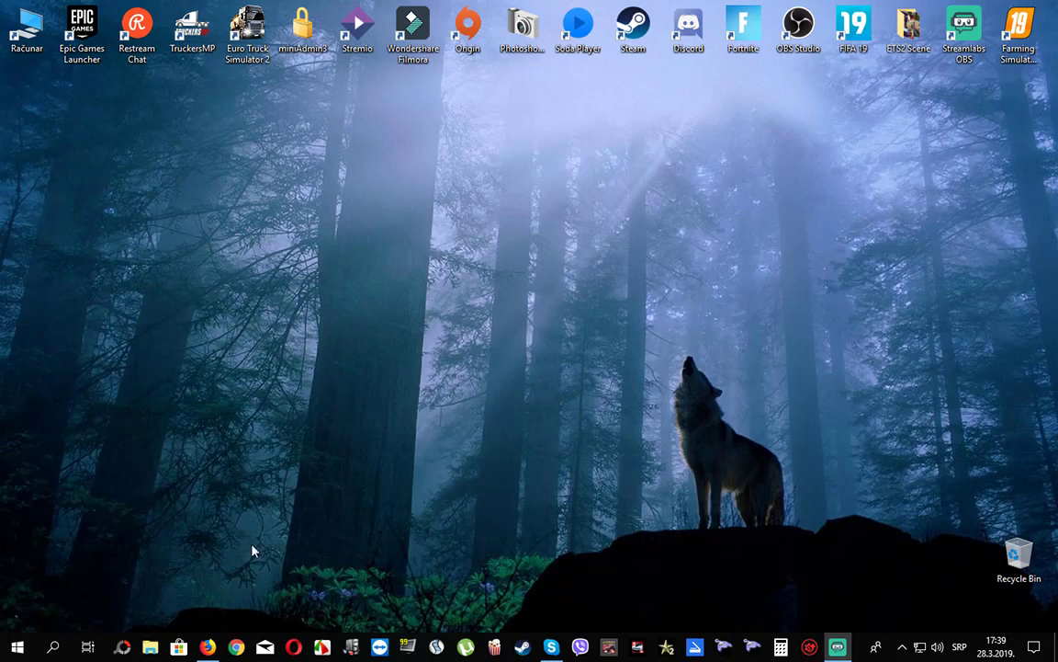
Switch to Firefox, enter restream.io in the Google search box and bring up the Restream sign-up page
left_click(207, 647)
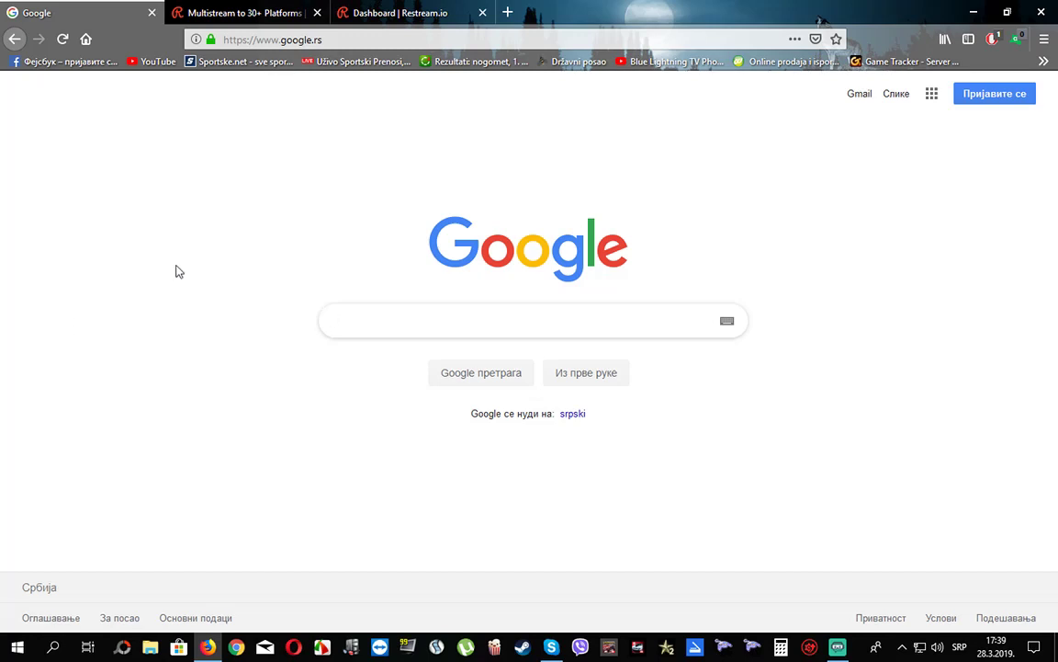
type("restrea")
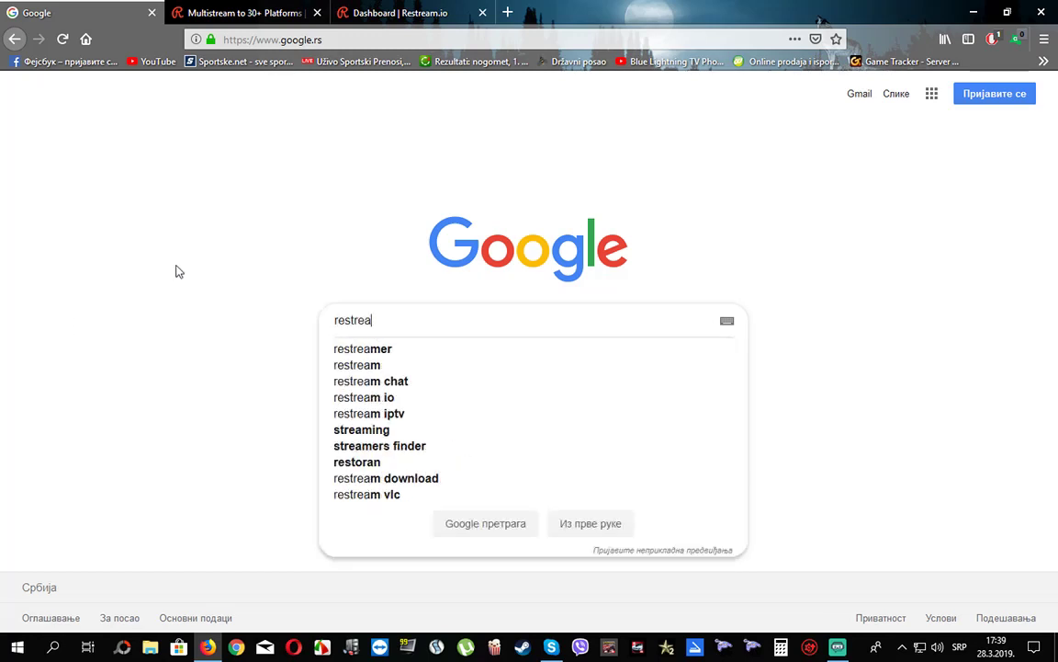
type("m.io")
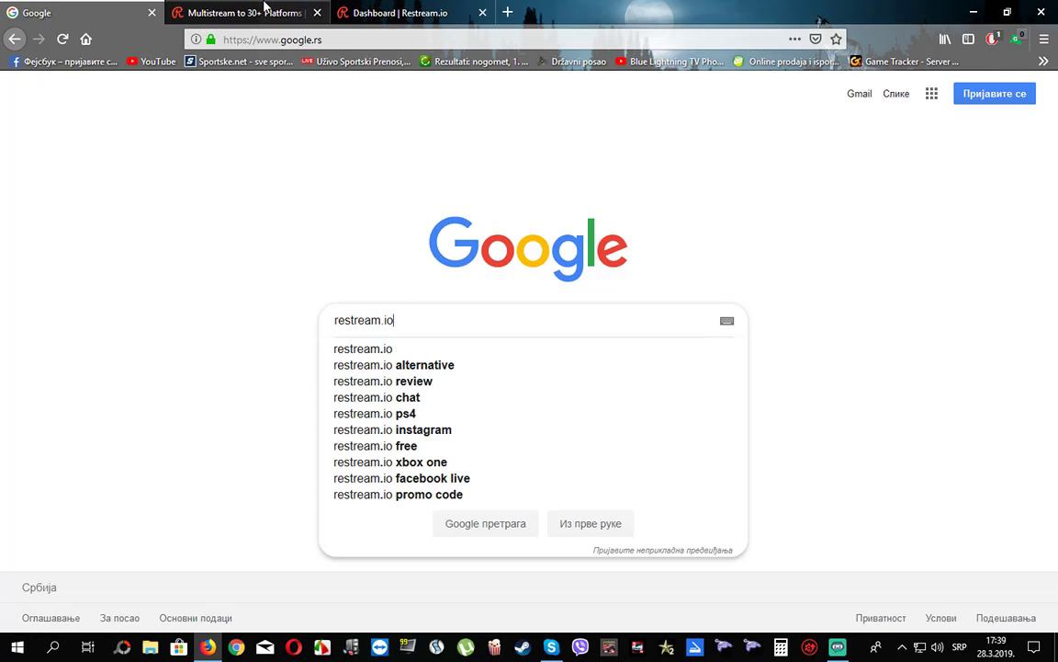
left_click(266, 9)
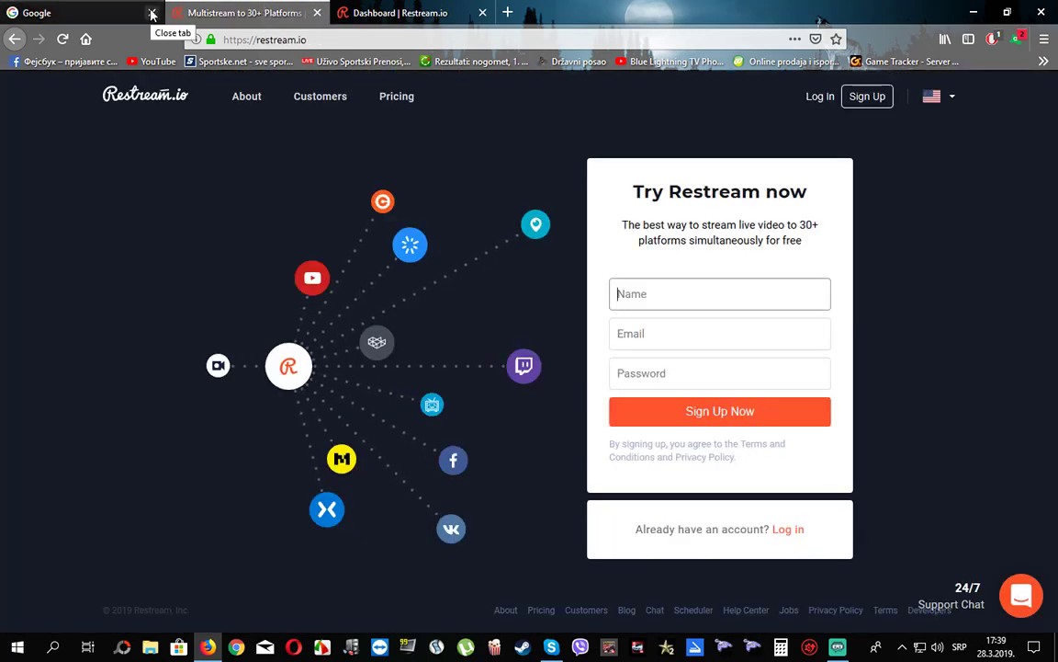
Close the Google page and the Restream sign-up page to reach the Restream multistreaming dashboard
left_click(151, 13)
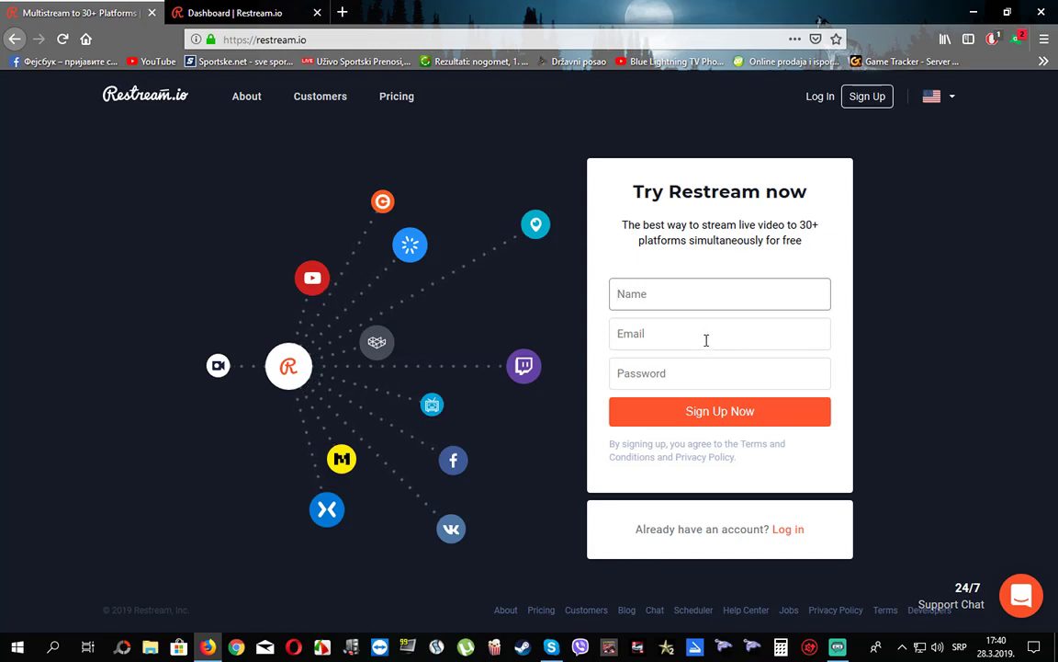
left_click(706, 340)
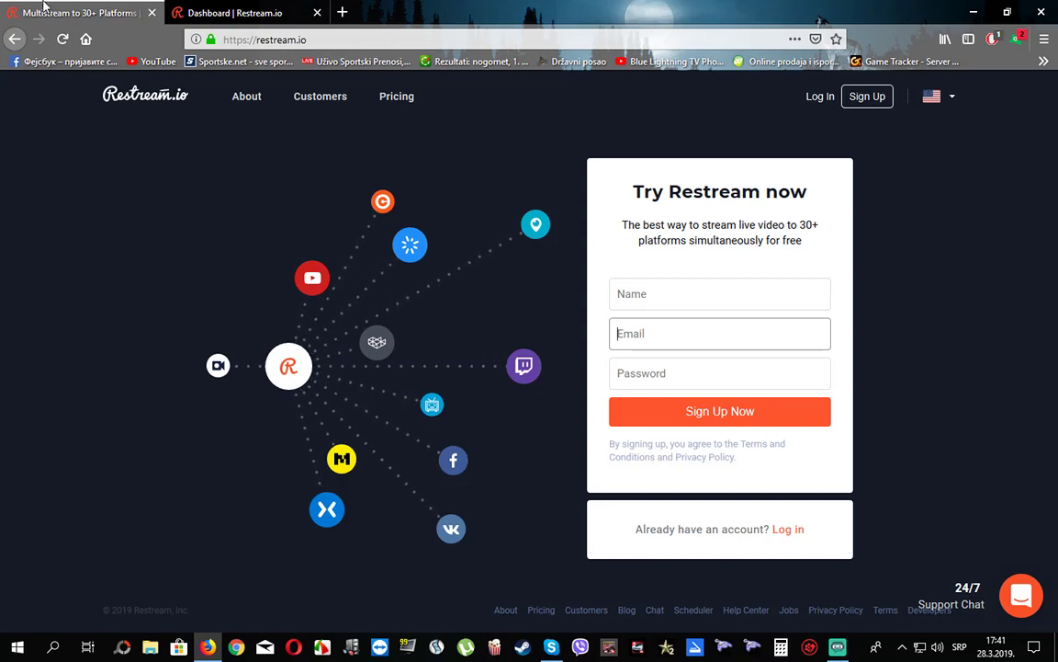
left_click(152, 13)
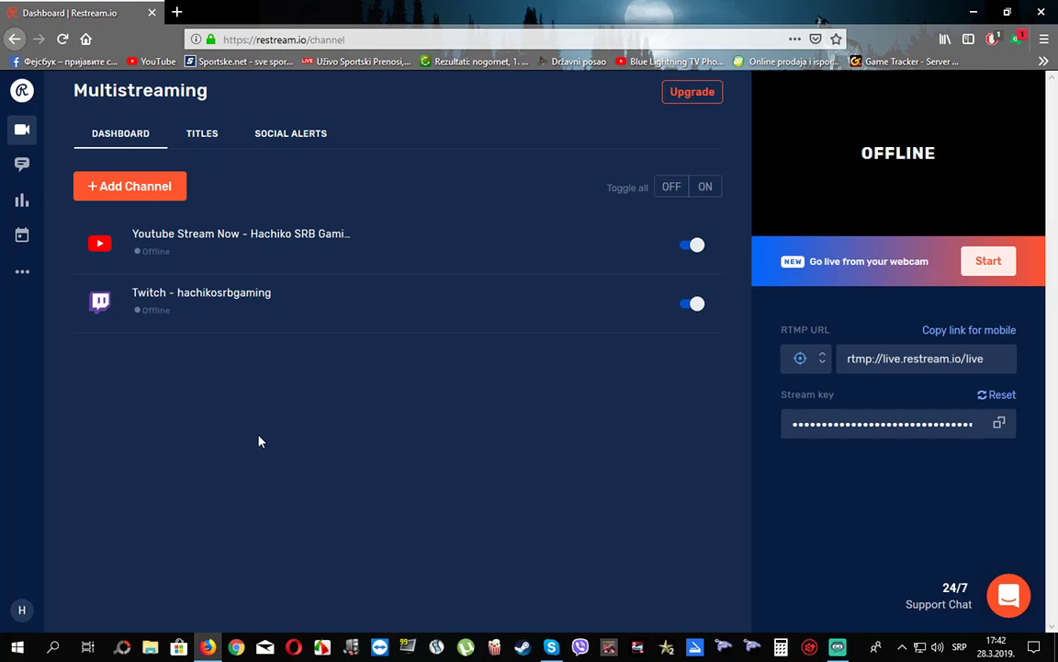
Examine the full list of streaming services offered for a new channel and return to the dashboard
left_click(149, 191)
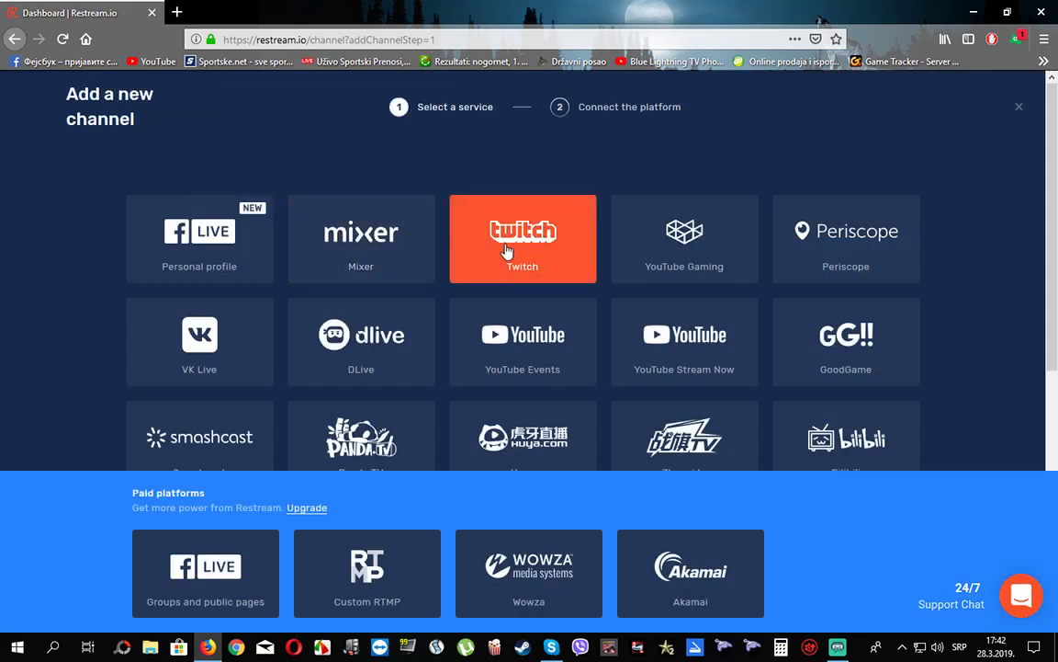
scroll(507, 251, "down", 3)
scroll(506, 251, "down", 5)
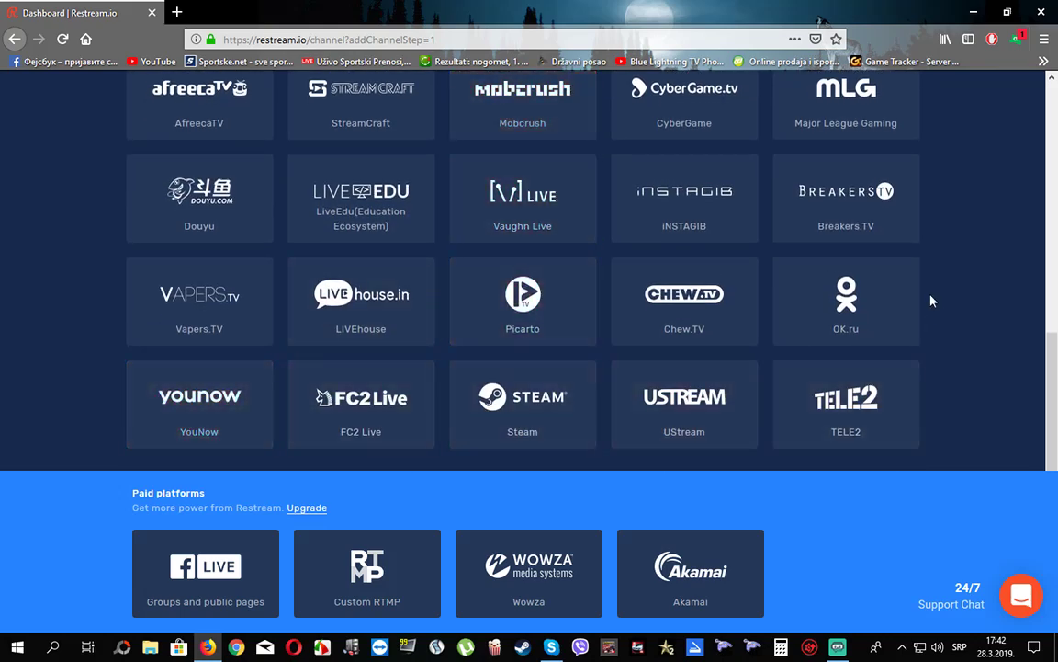
scroll(441, 367, "up", 8)
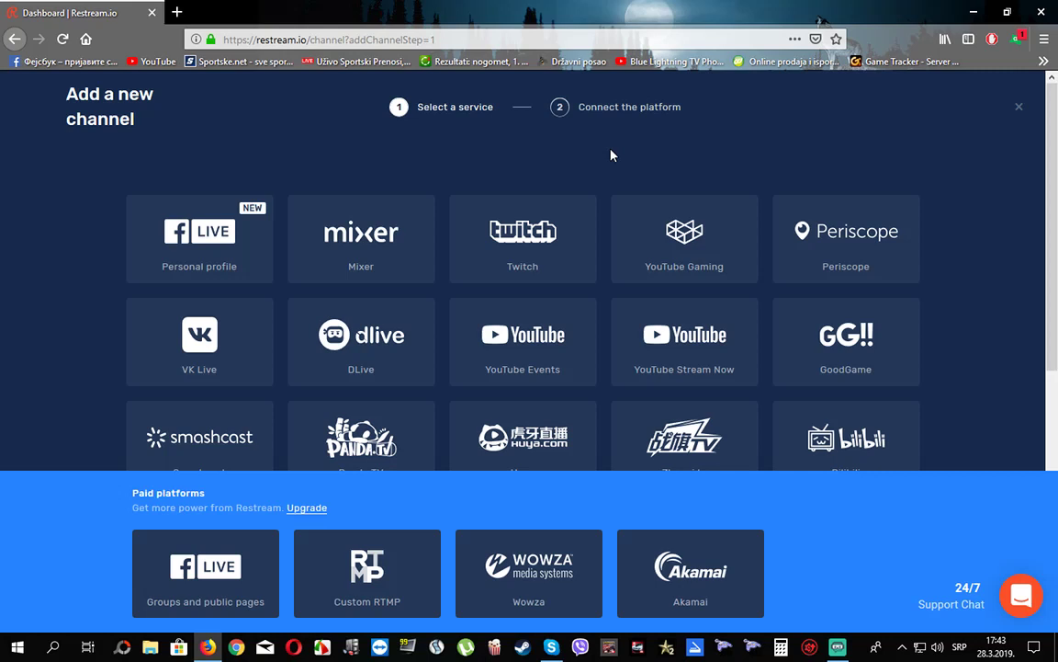
left_click(13, 38)
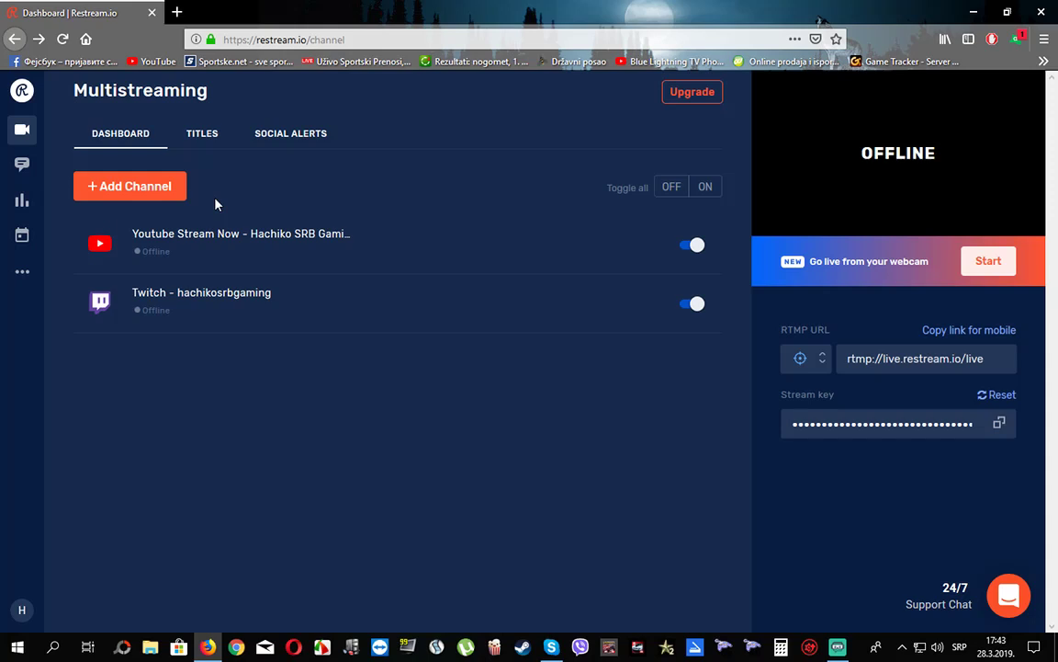
Try to add a new channel with Twitch as the service
left_click(127, 188)
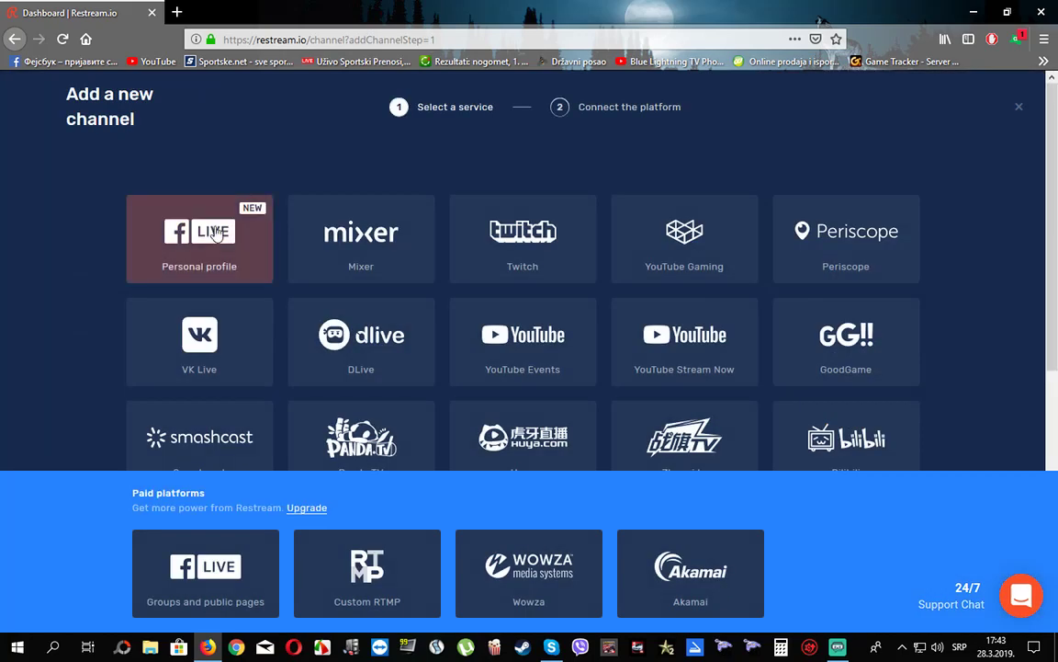
left_click(512, 250)
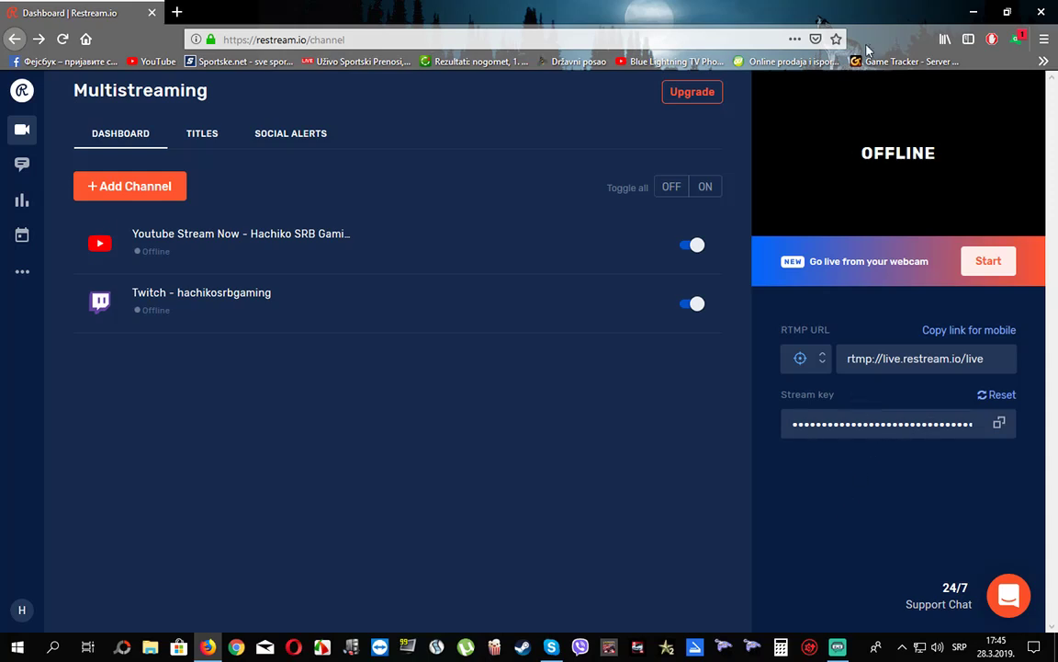
Switch to Streamlabs OBS, maximize its window and open the Stream settings
left_click(973, 13)
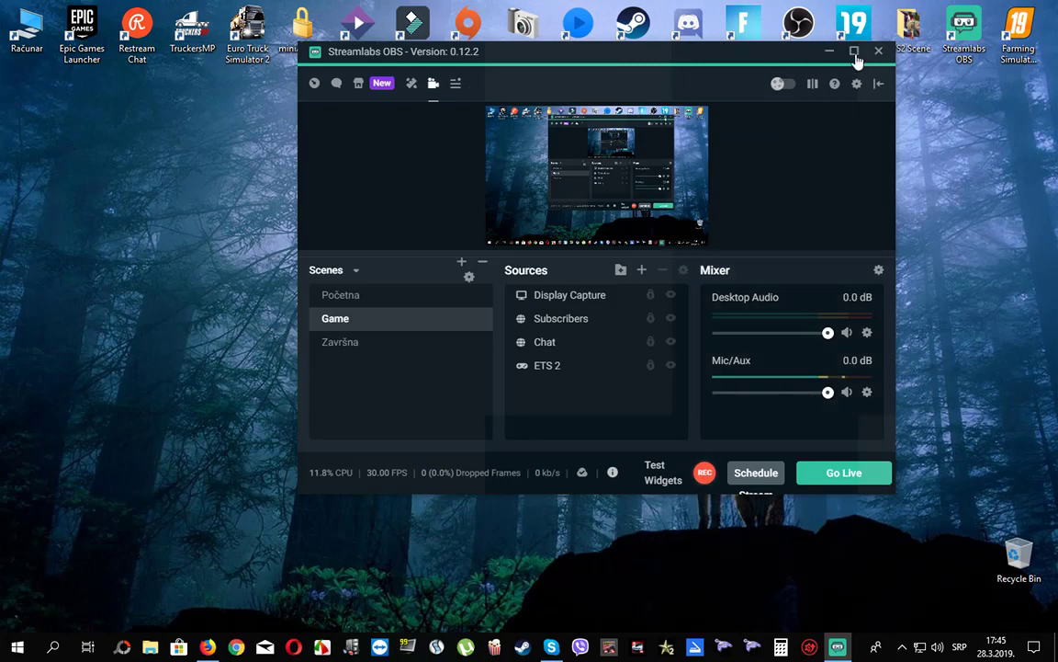
left_click(855, 52)
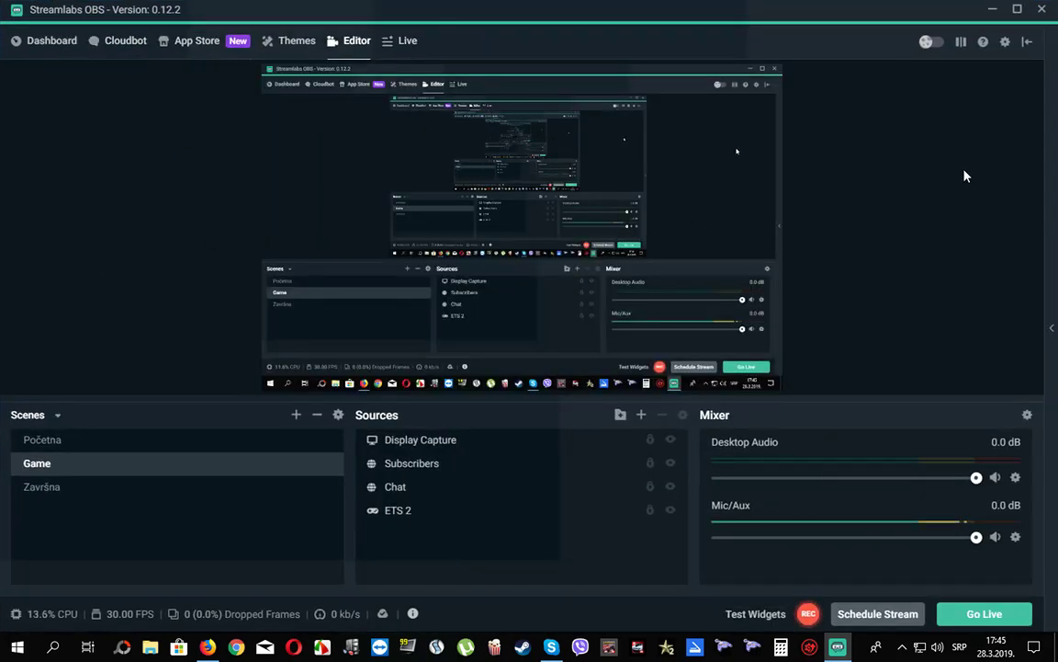
left_click(1006, 43)
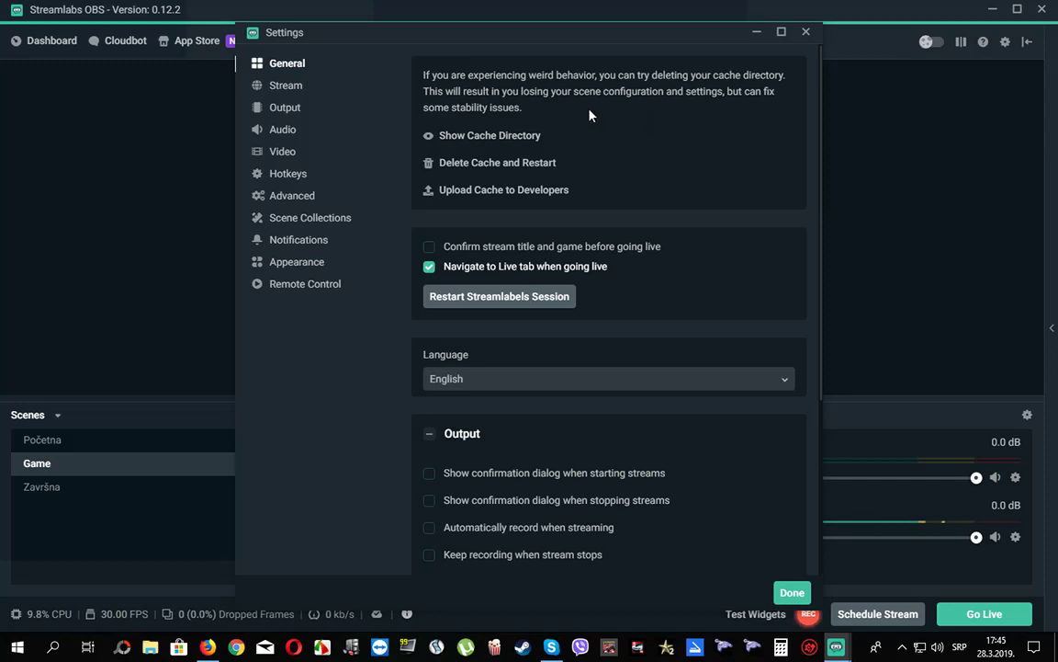
left_click(287, 92)
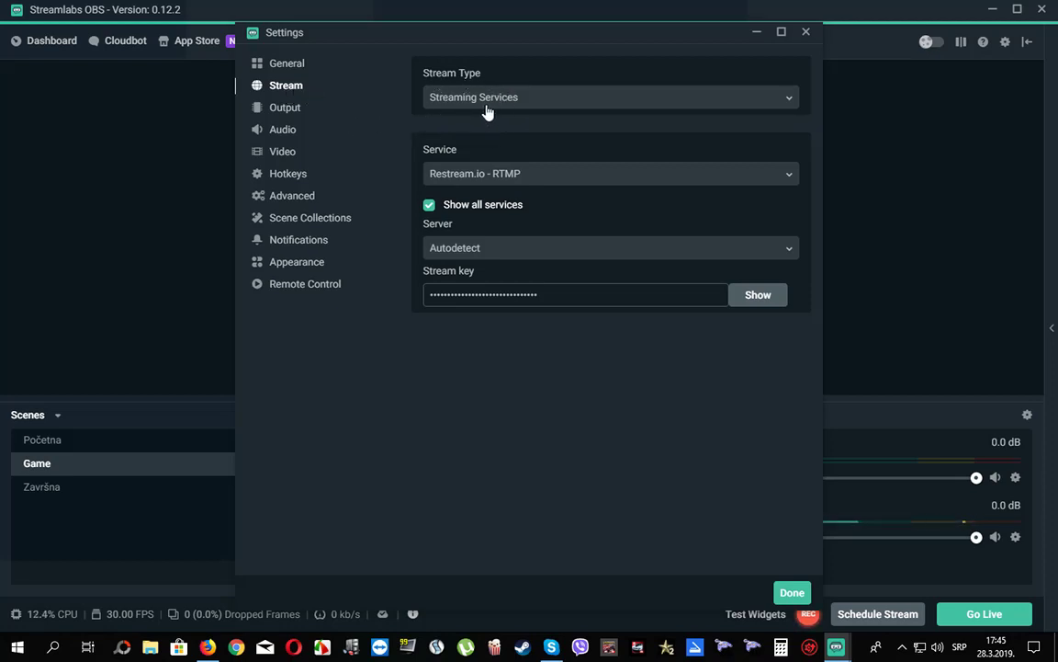
Set the streaming service to Restream.io - RTMP
left_click(485, 182)
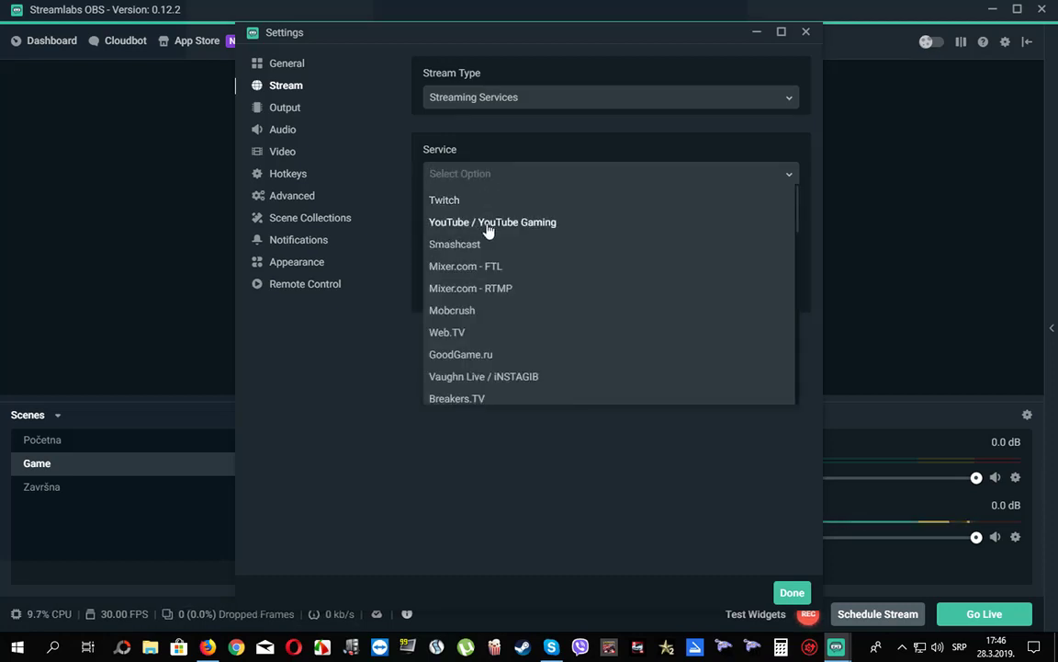
scroll(489, 231, "down", 2)
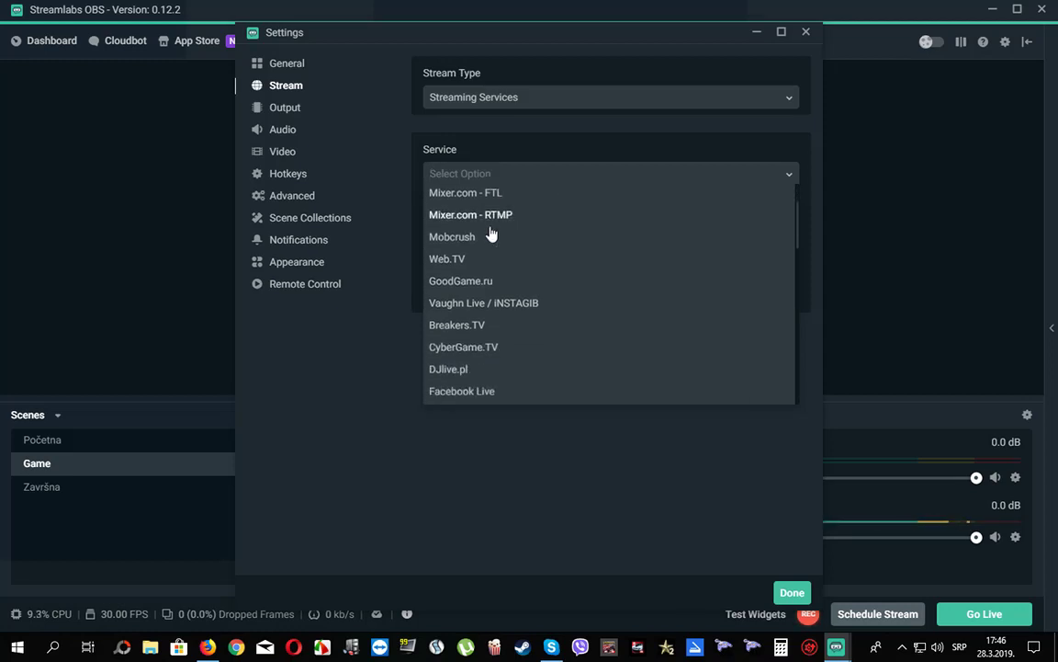
scroll(508, 257, "down", 5)
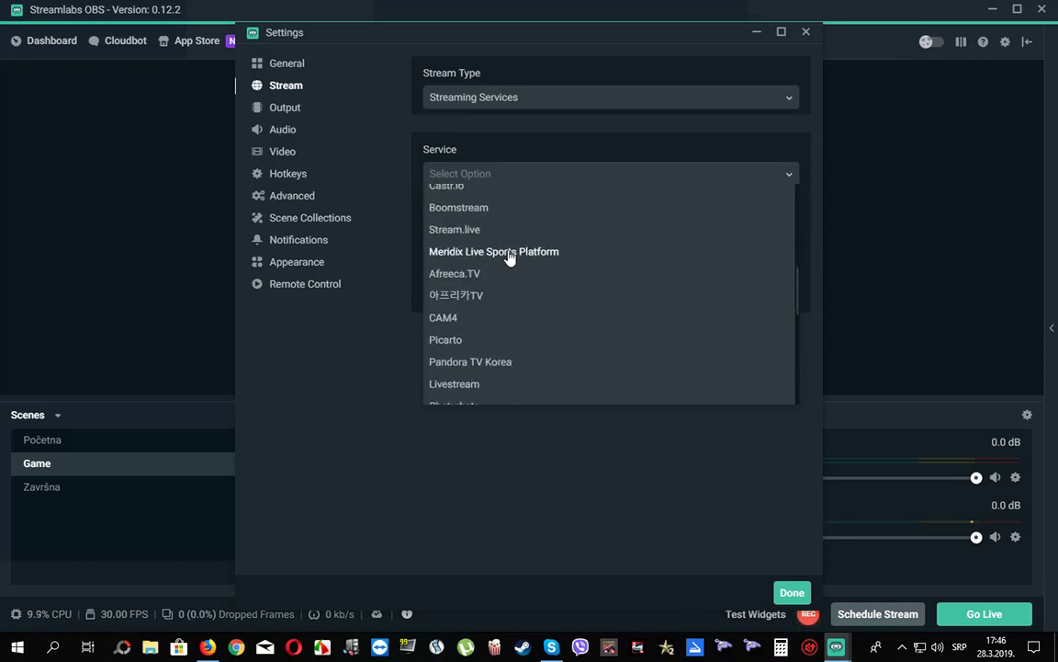
scroll(510, 257, "down", 9)
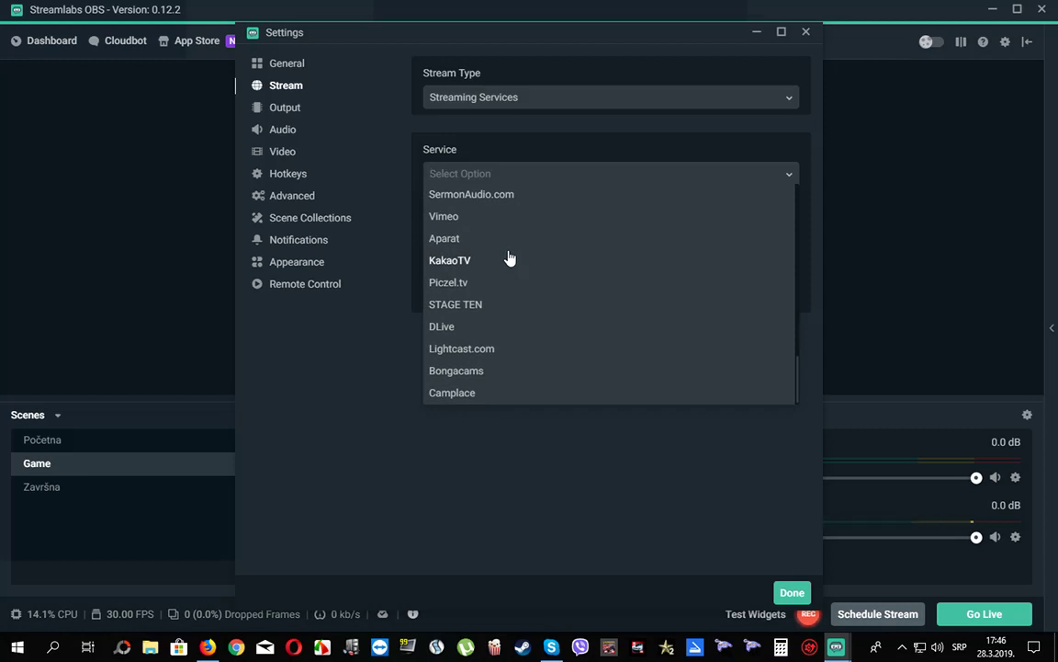
scroll(510, 259, "up", 15)
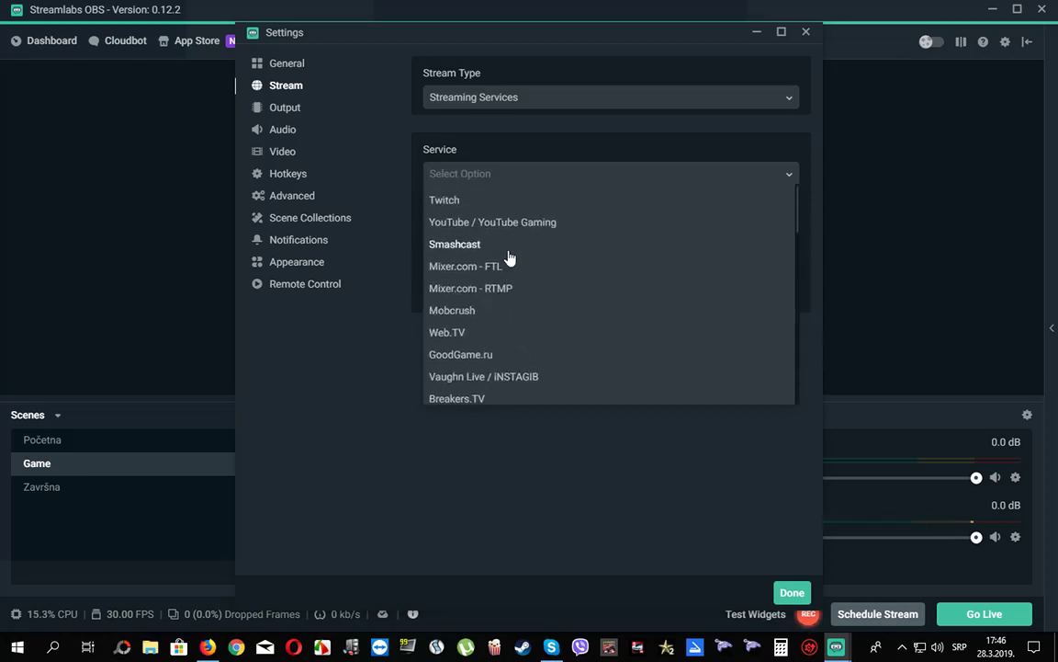
scroll(574, 317, "down", 4)
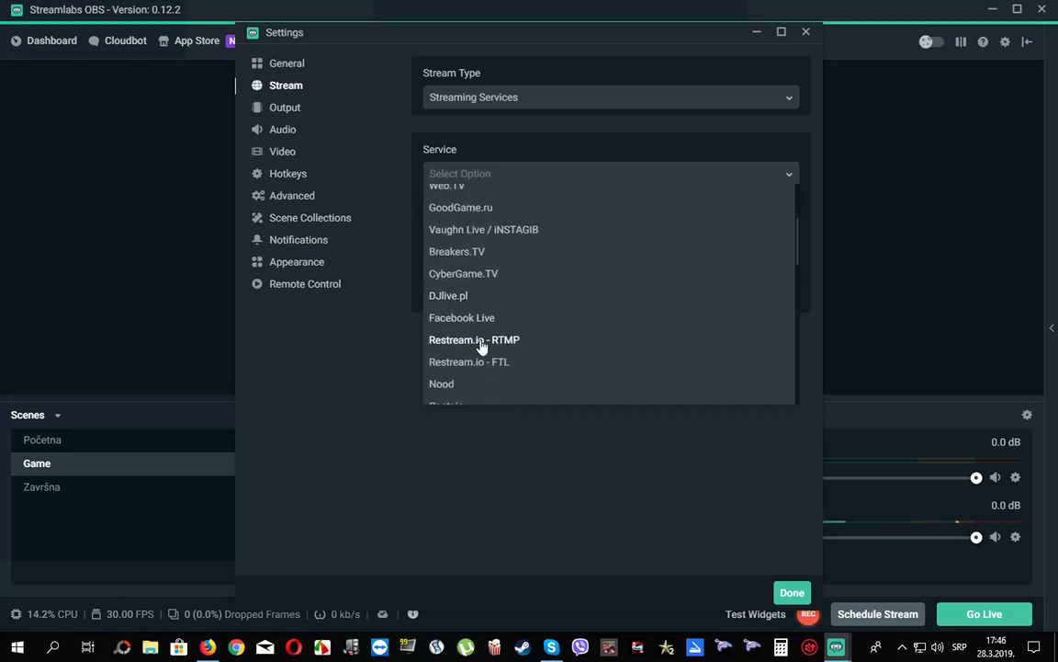
scroll(472, 347, "down", 2)
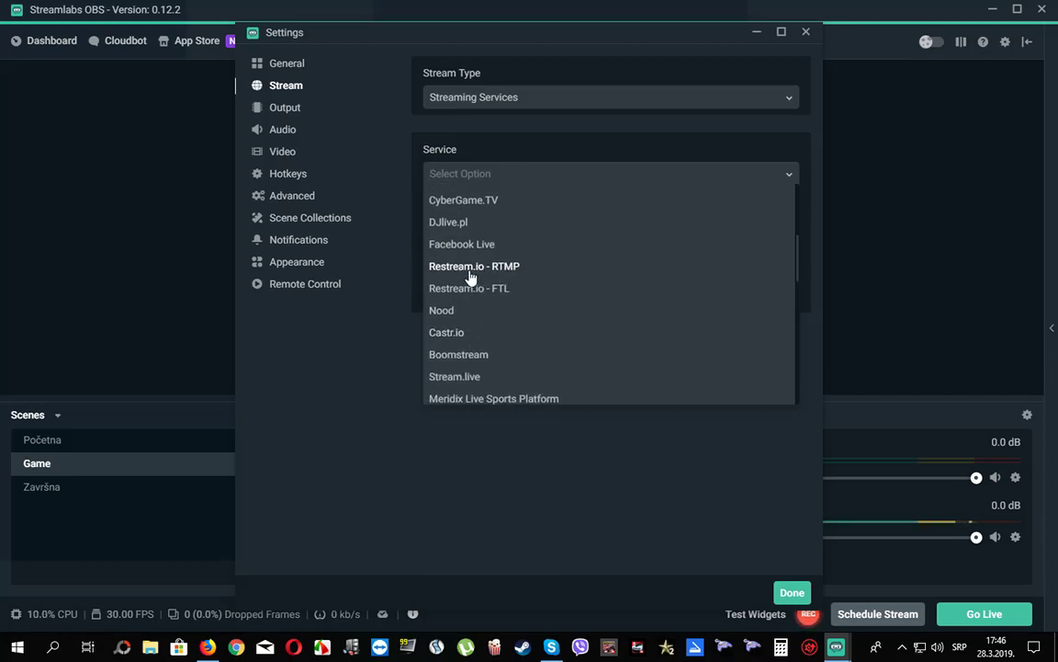
left_click(471, 276)
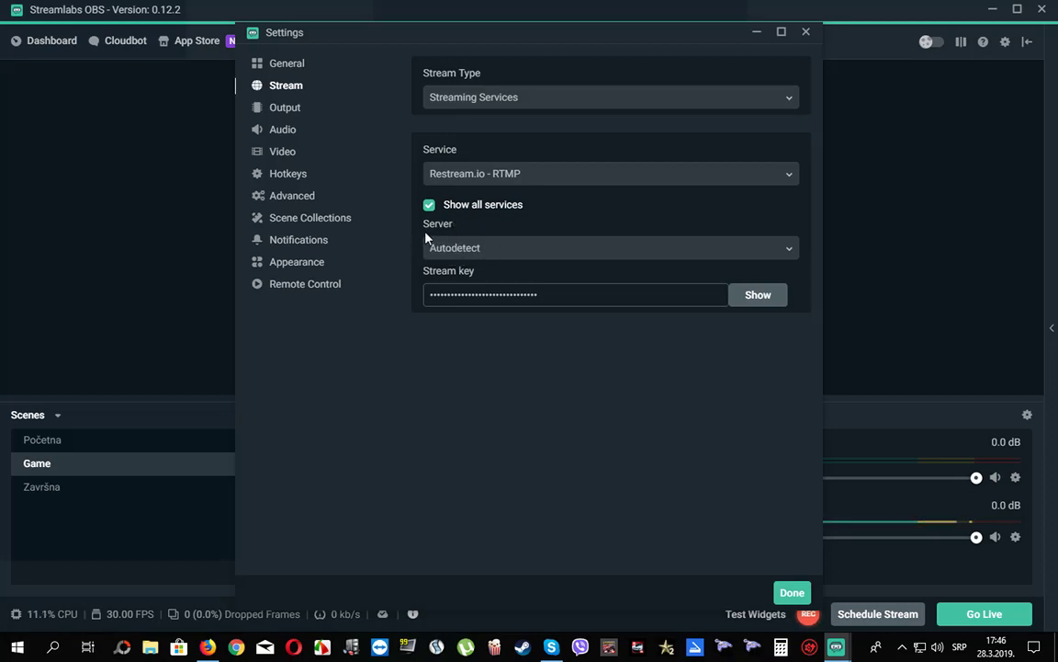
Look through the available Restream servers and set the server to Autodetect
left_click(514, 251)
scroll(485, 338, "down", 5)
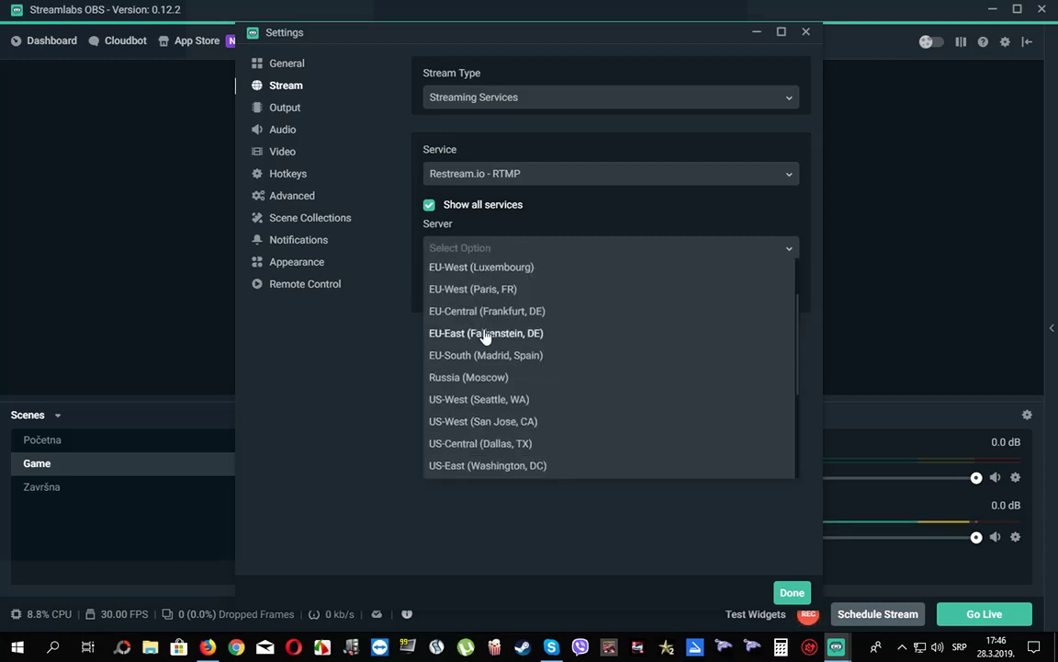
scroll(487, 336, "up", 5)
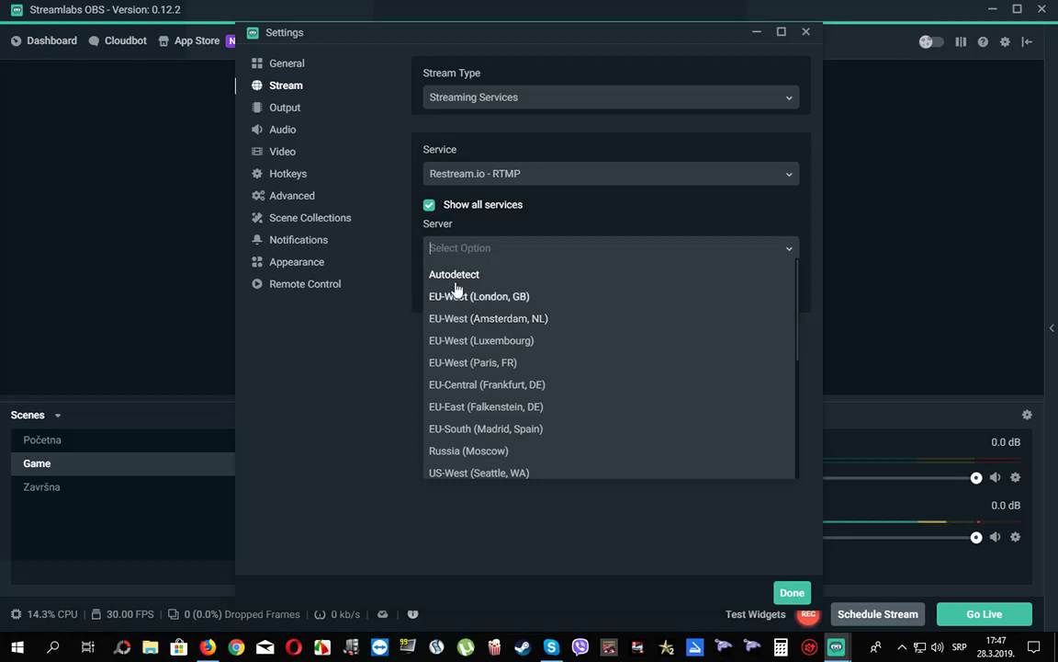
left_click(459, 274)
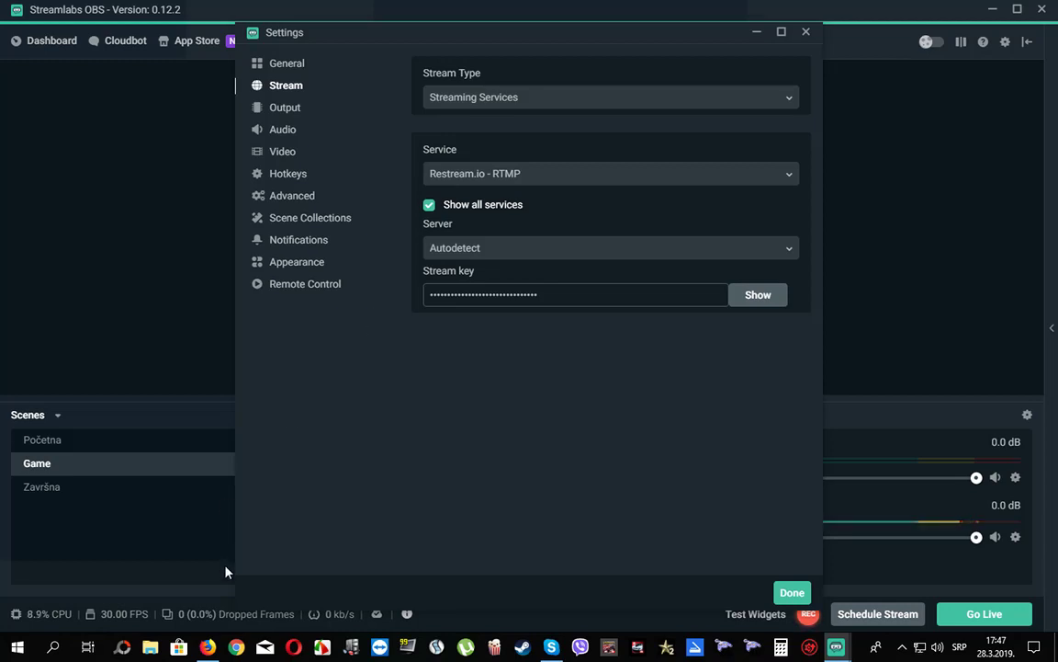
Check the stream key field on the Restream dashboard in Firefox, return to Streamlabs OBS and confirm the stream settings
key("alt+Tab")
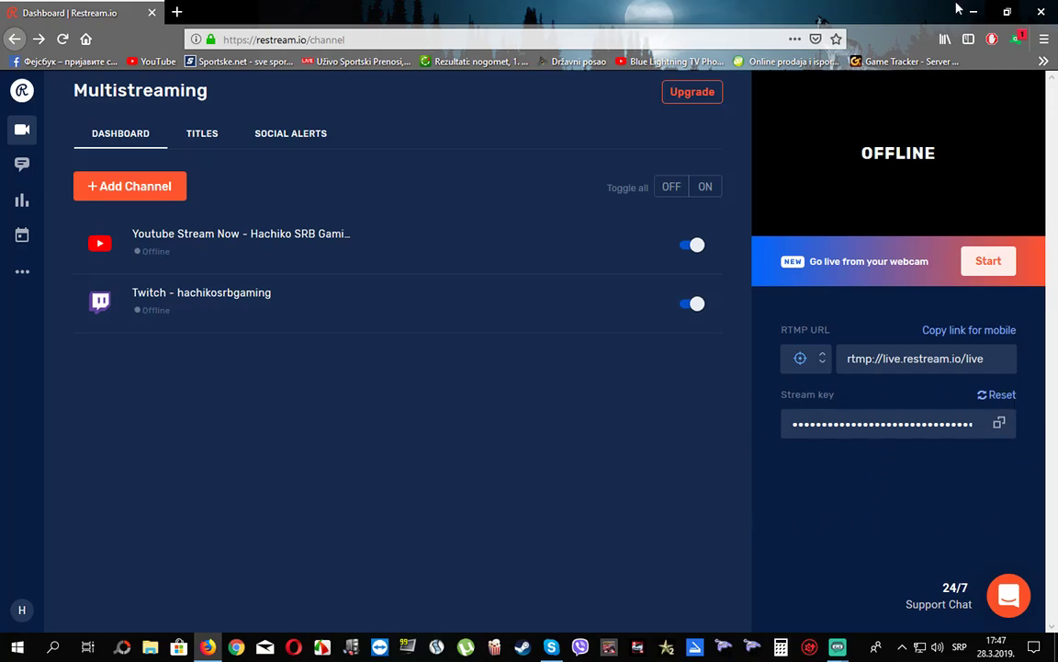
key("alt+Tab")
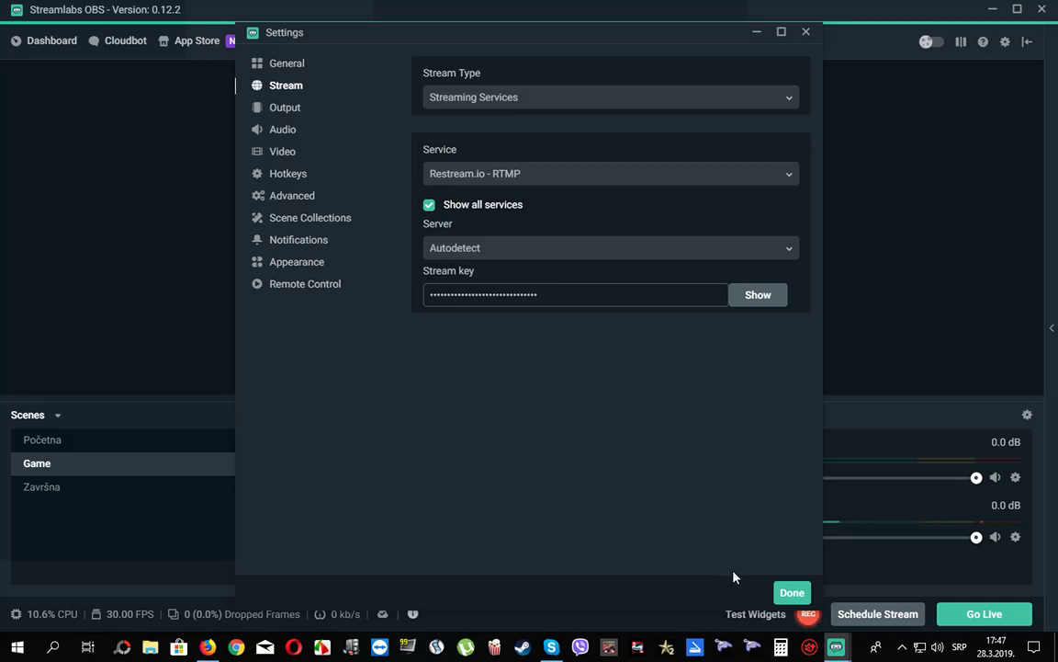
left_click(787, 594)
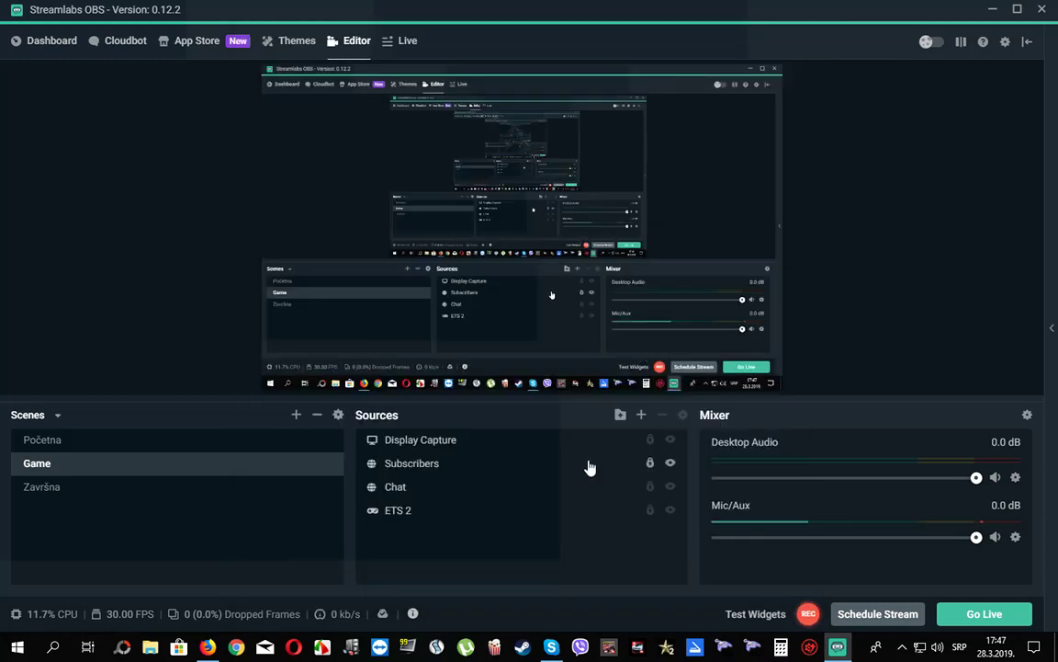
Switch back to Restream in Firefox and view the stream titles page and the Chat page
left_click(992, 11)
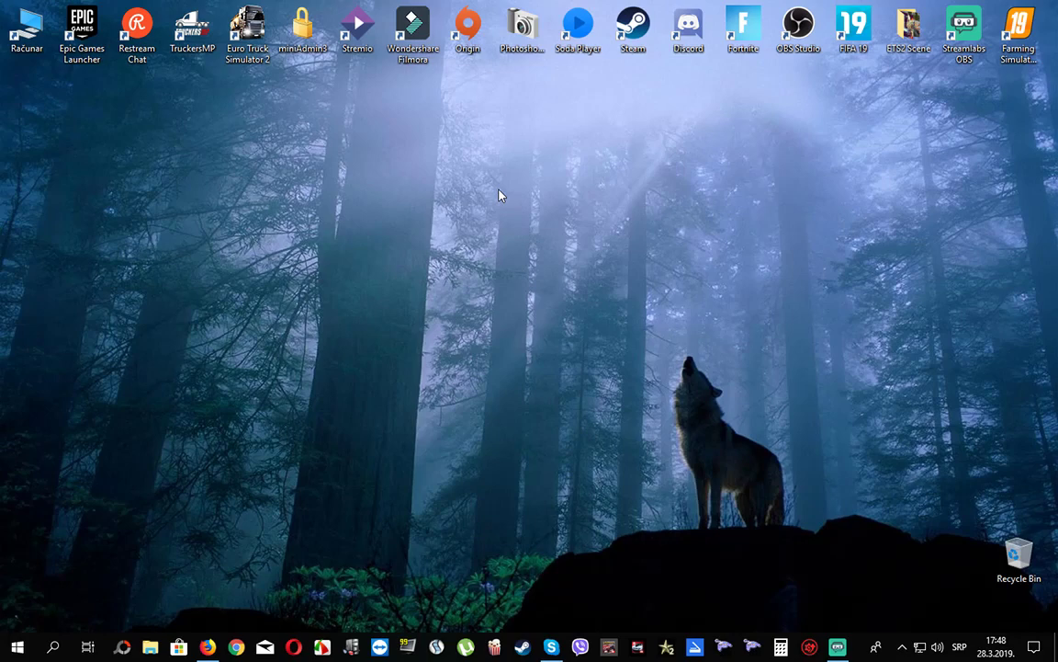
left_click(210, 648)
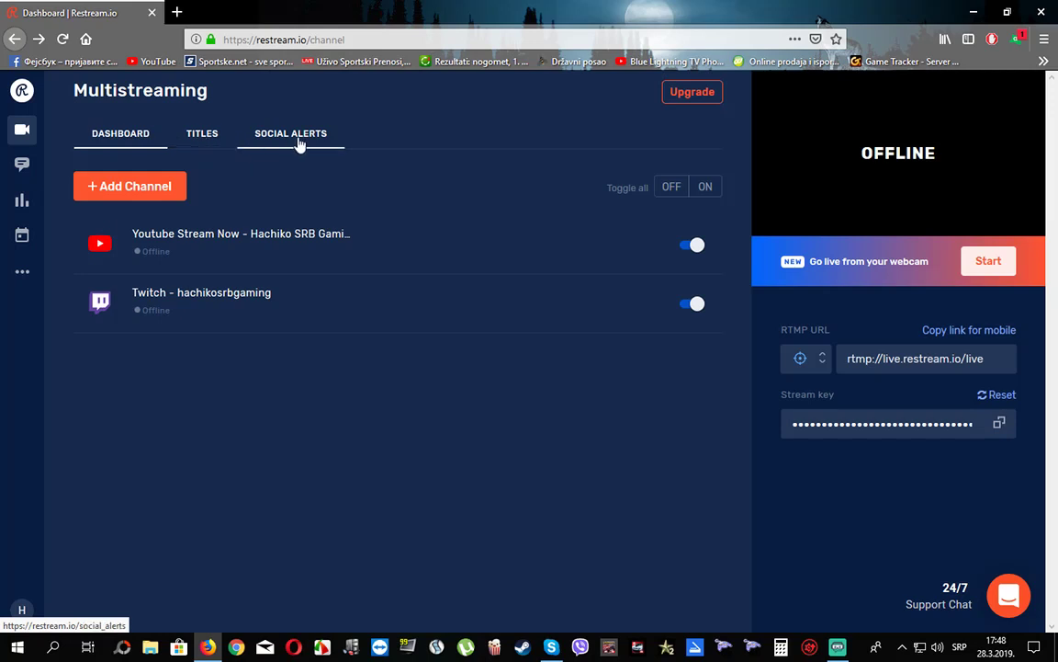
left_click(209, 138)
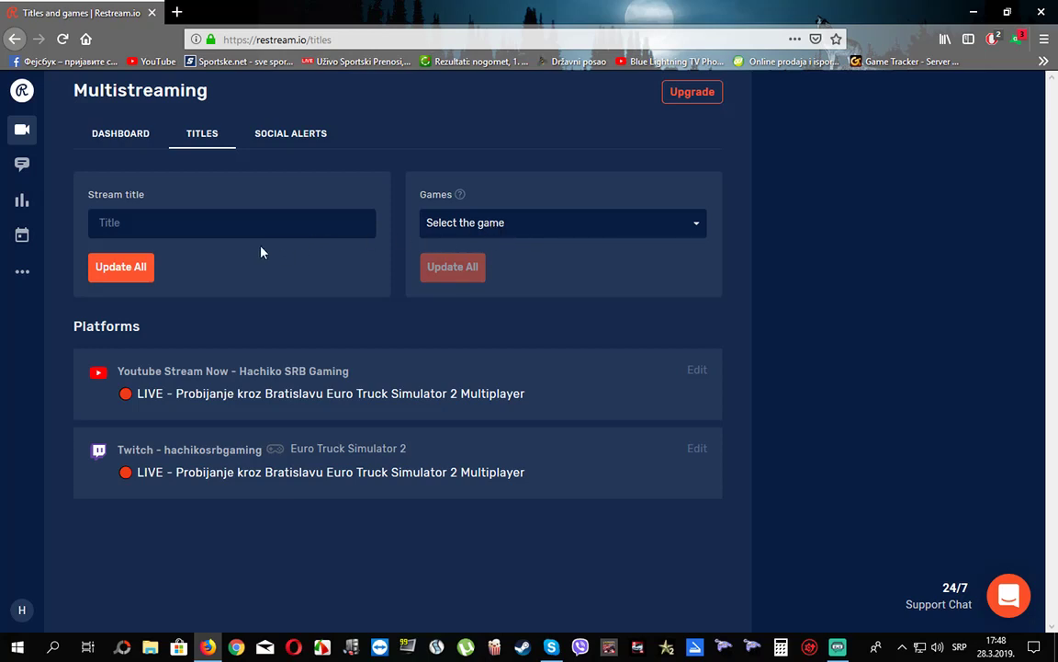
left_click(23, 167)
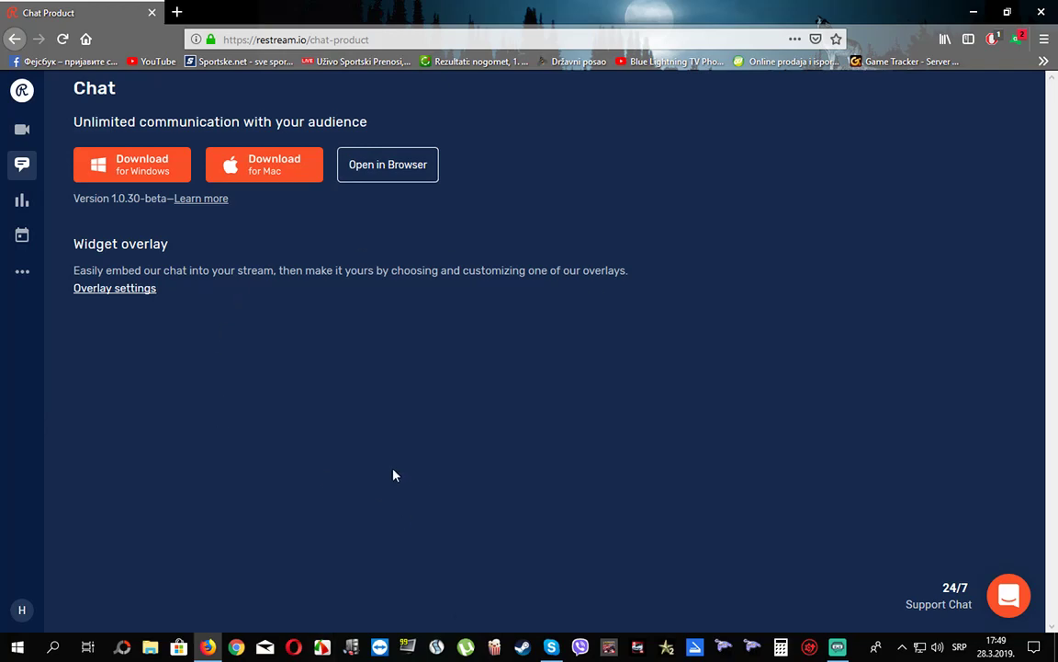
Close the Firefox window and move the Restream Chat desktop shortcut out of its row and back into place
left_click(1041, 12)
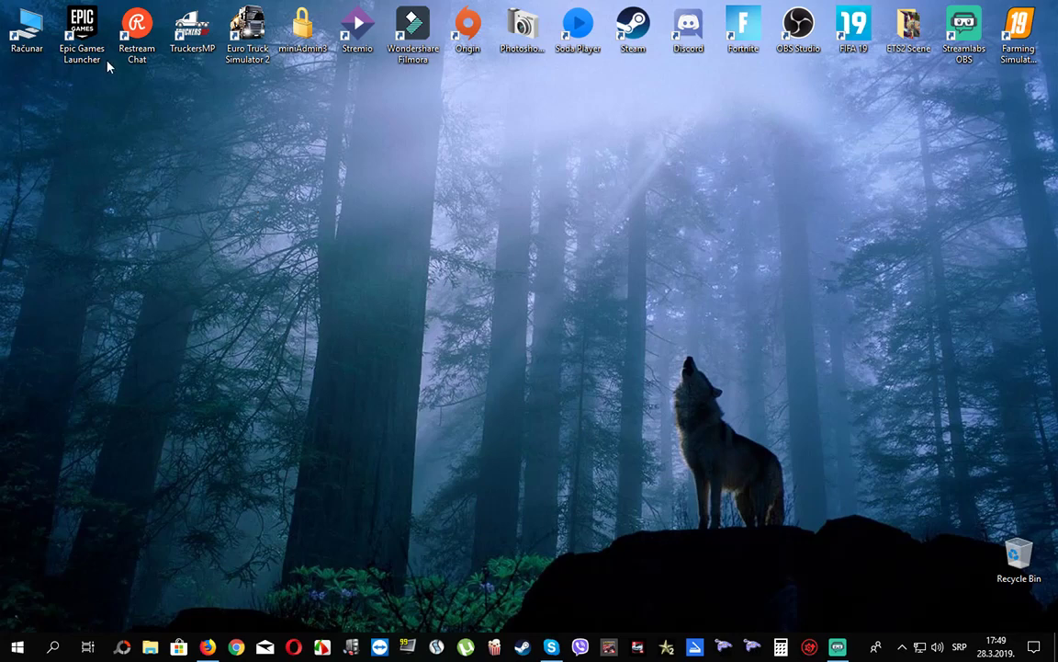
left_click_drag(136, 34, 142, 220)
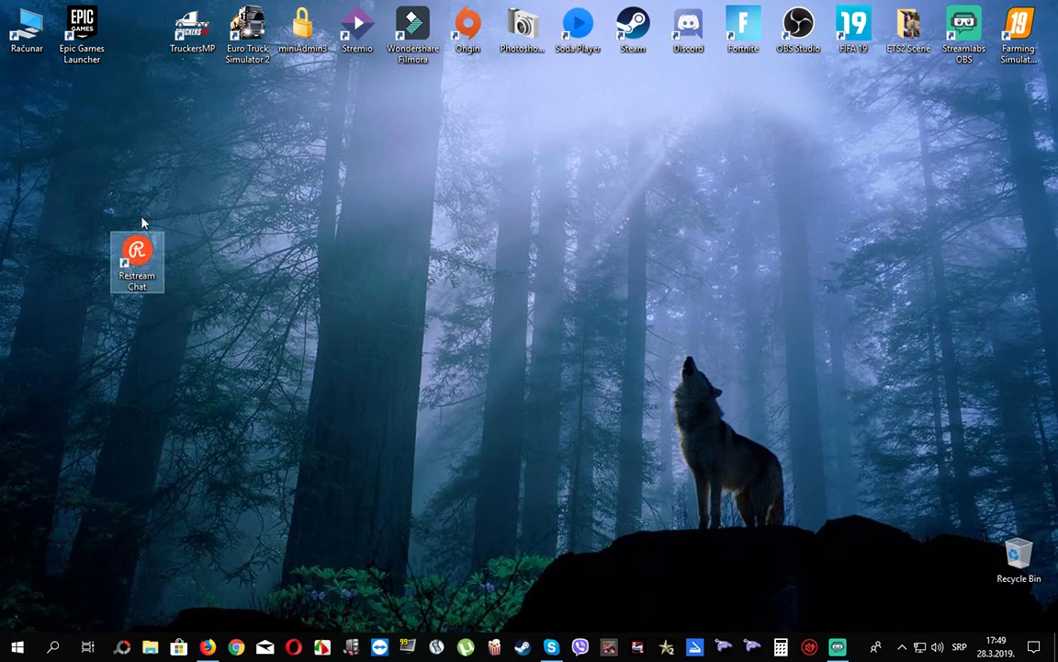
left_click_drag(140, 283, 144, 61)
right_click(188, 181)
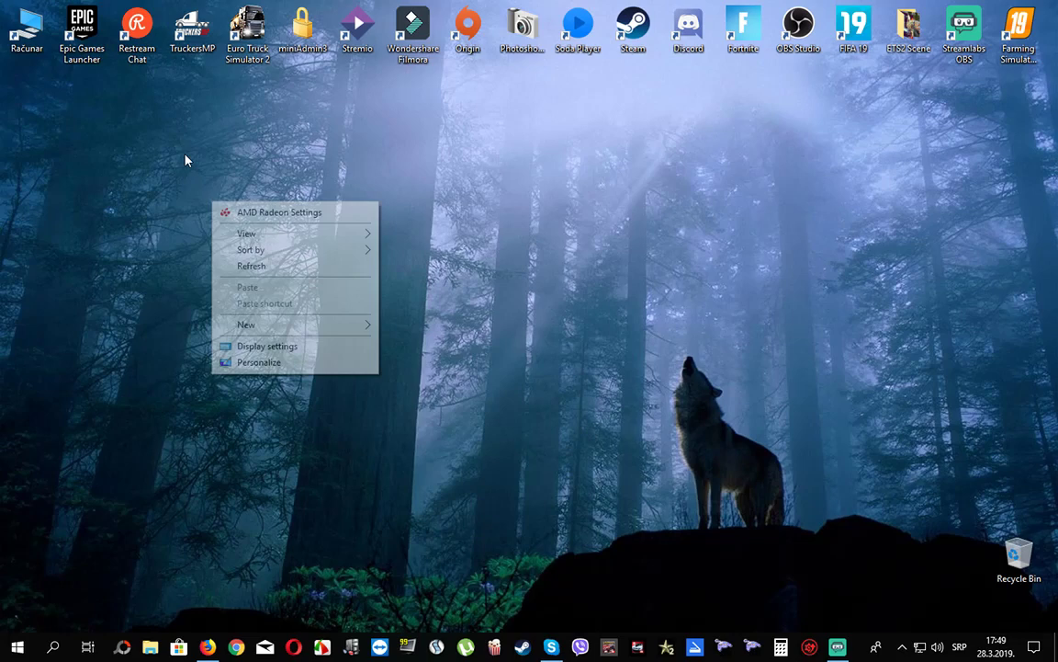
left_click(230, 248)
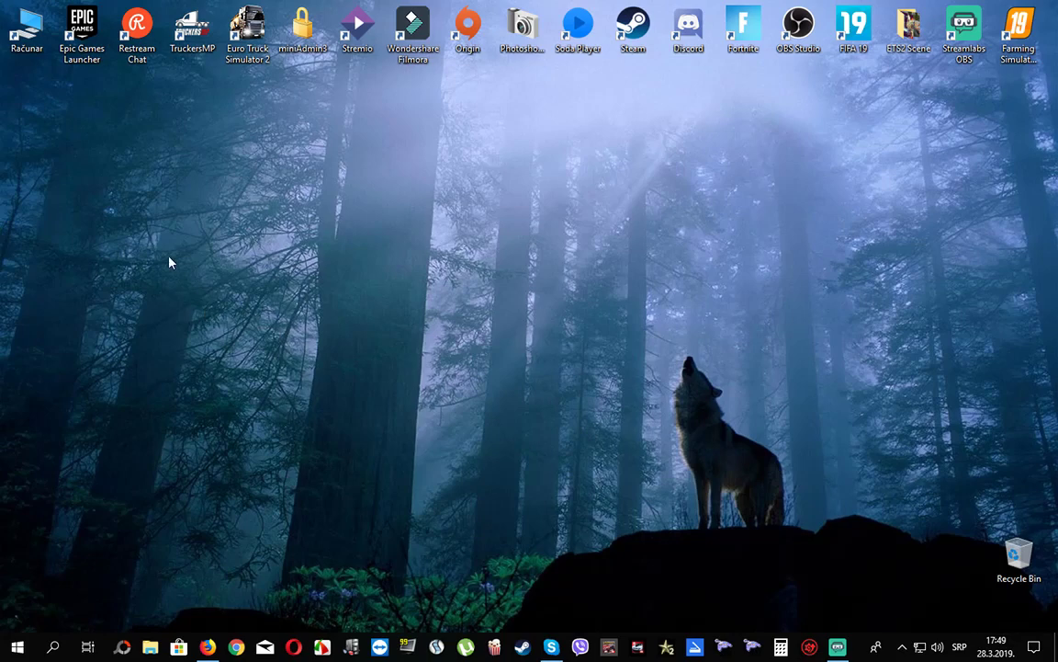
Open the Restream Chat desktop app to view its chat window and status bar, and close it
left_click(137, 32)
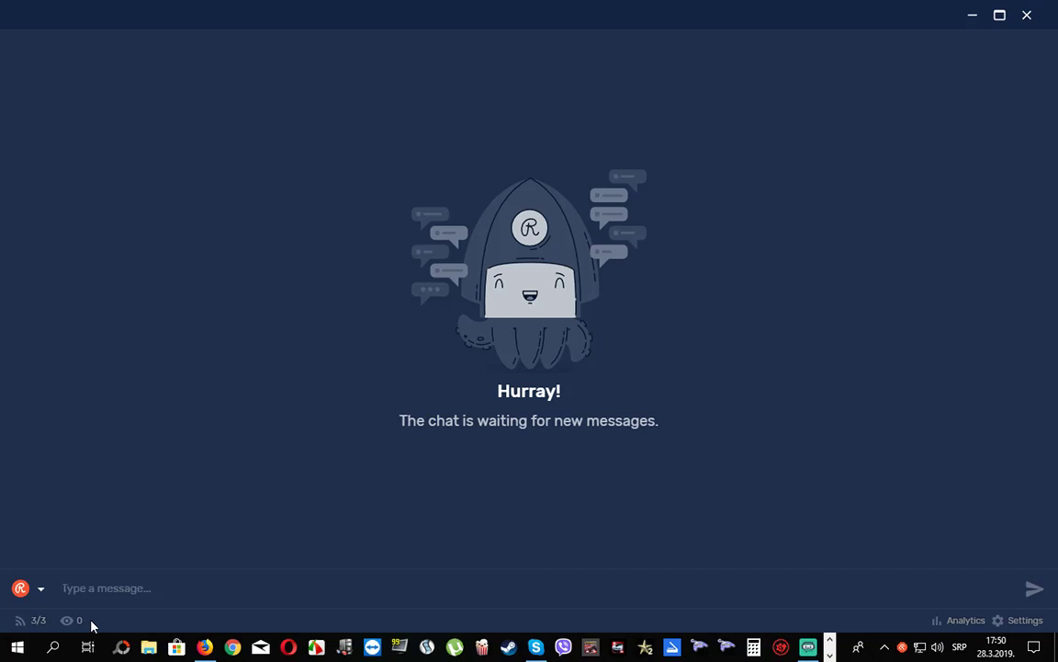
left_click(1028, 16)
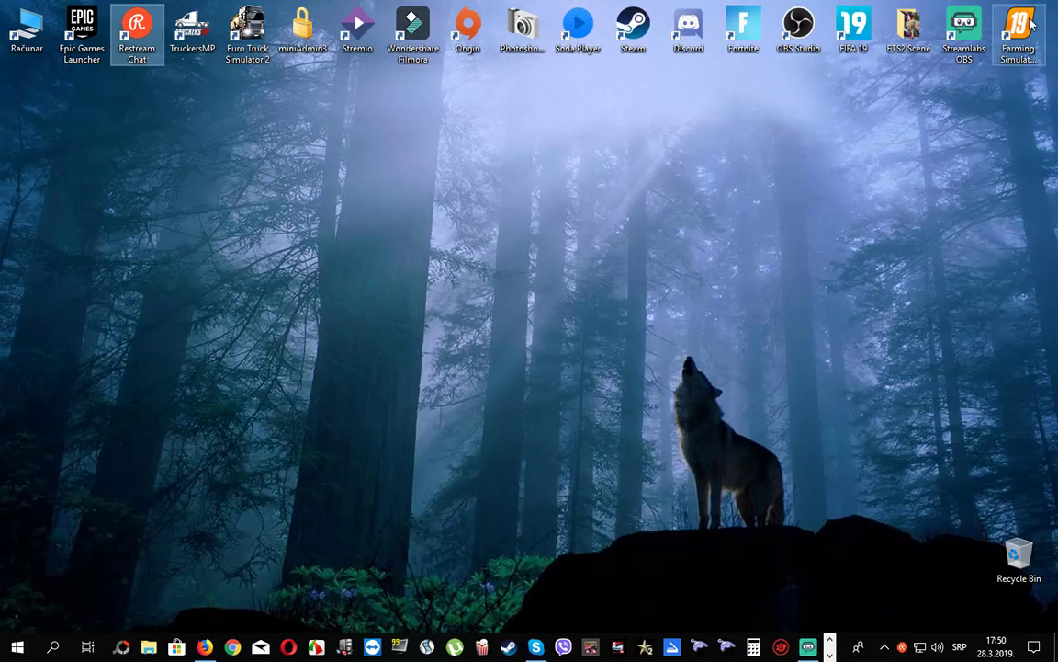
right_click(177, 227)
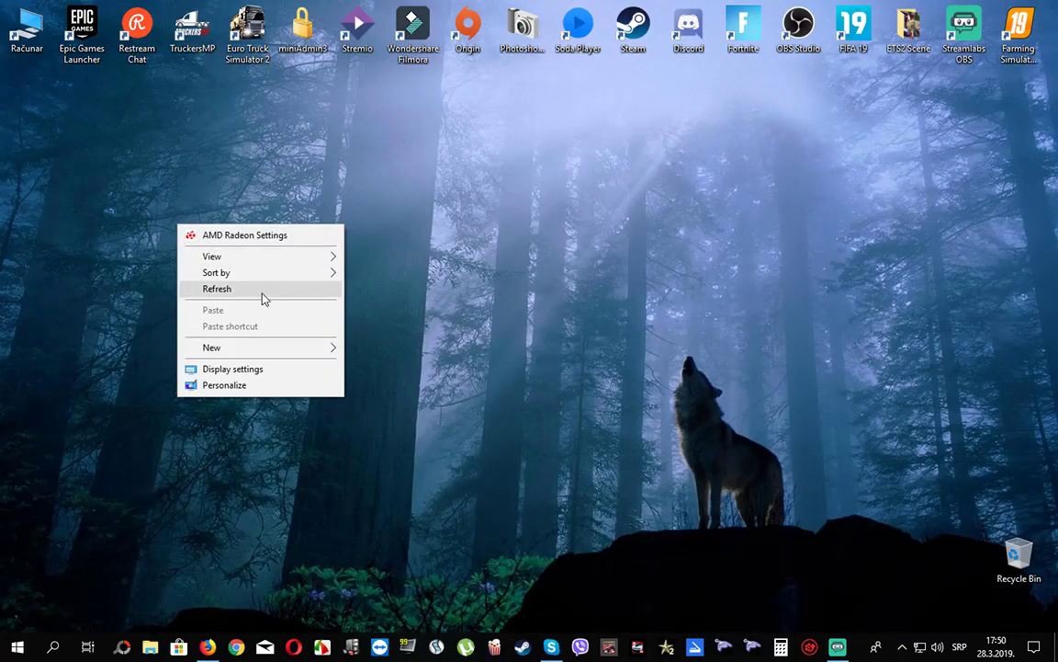
left_click(261, 291)
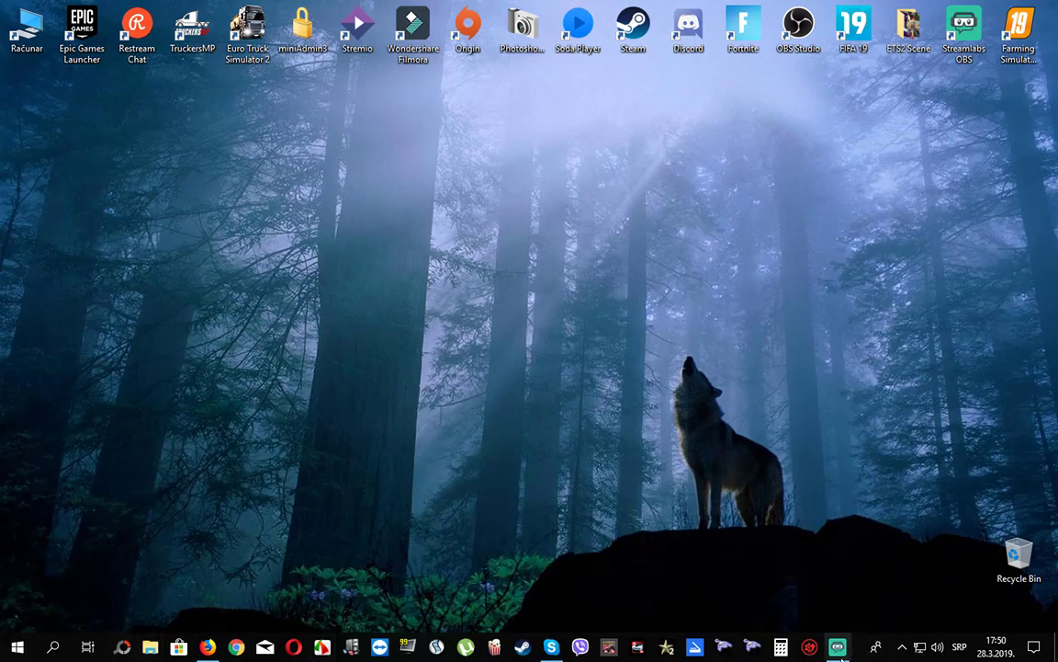
left_click(837, 647)
key("super+d")
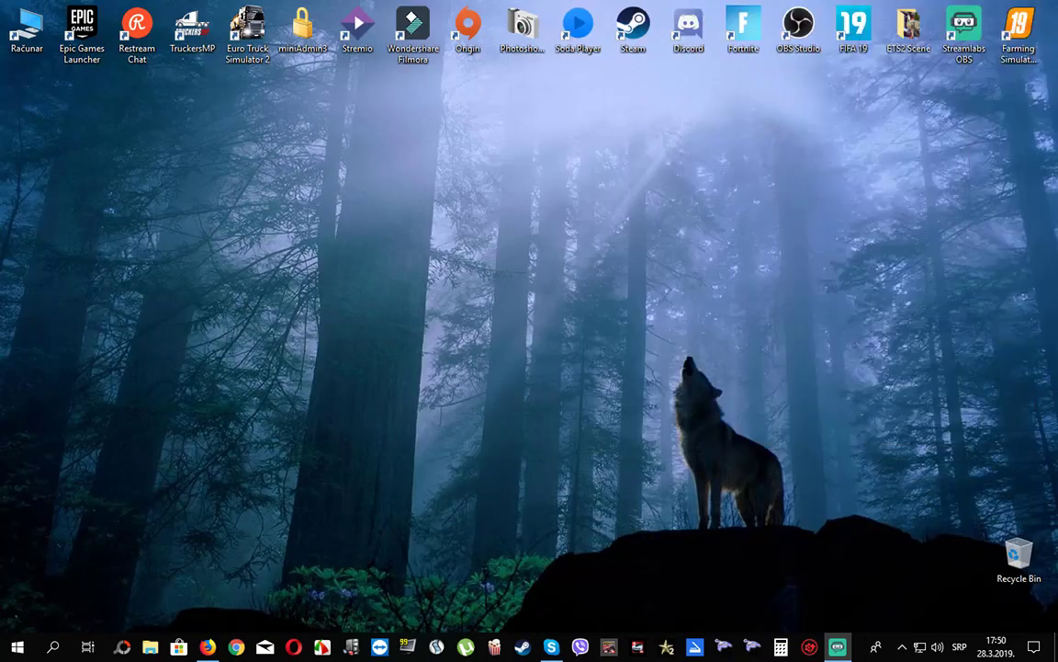